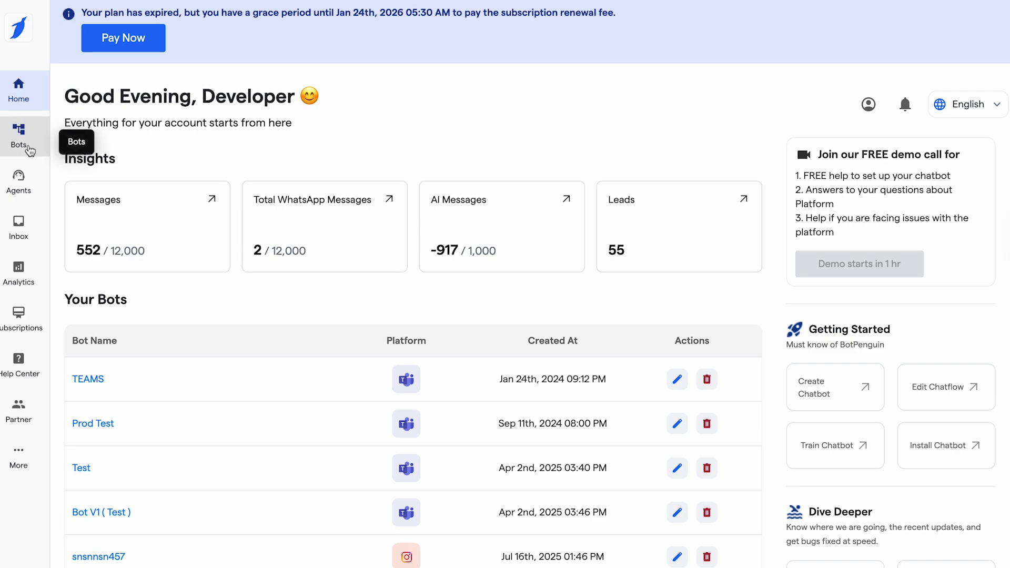
Open the chat flow My First Flow of Bot 14 for editing
{"action": "left_click", "coordinate": [29, 150]}
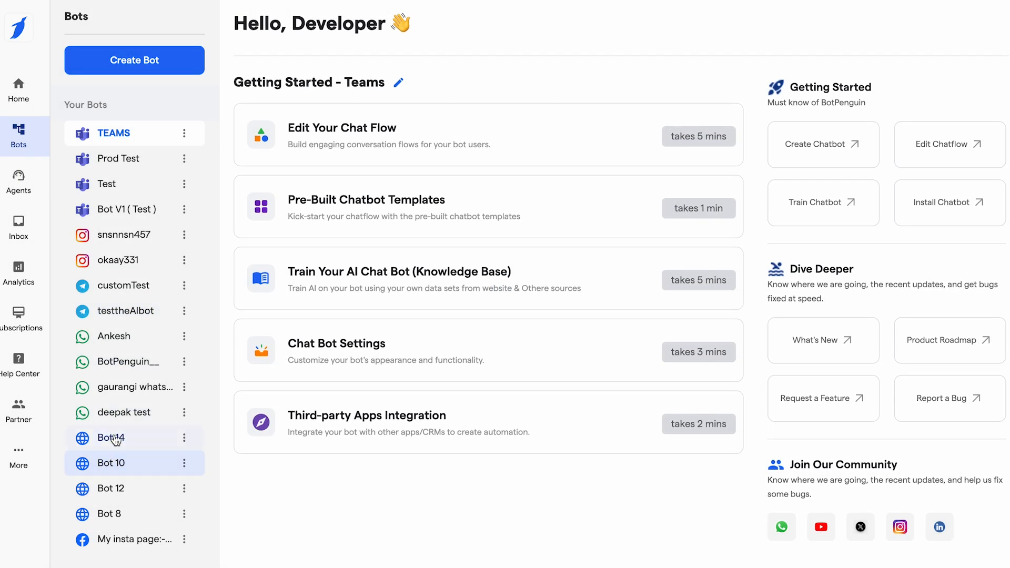
{"action": "left_click", "coordinate": [116, 439]}
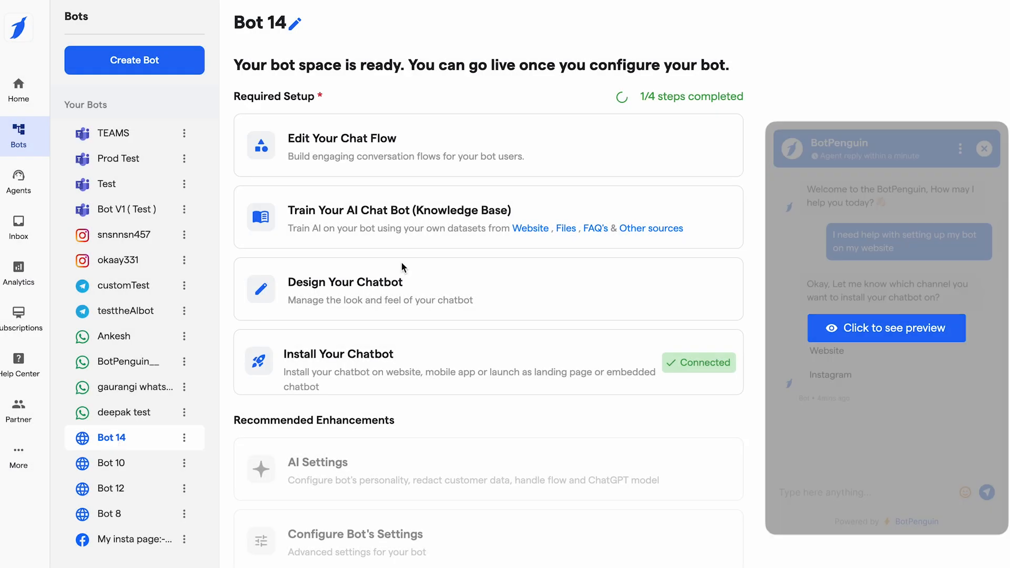
{"action": "left_click", "coordinate": [375, 157]}
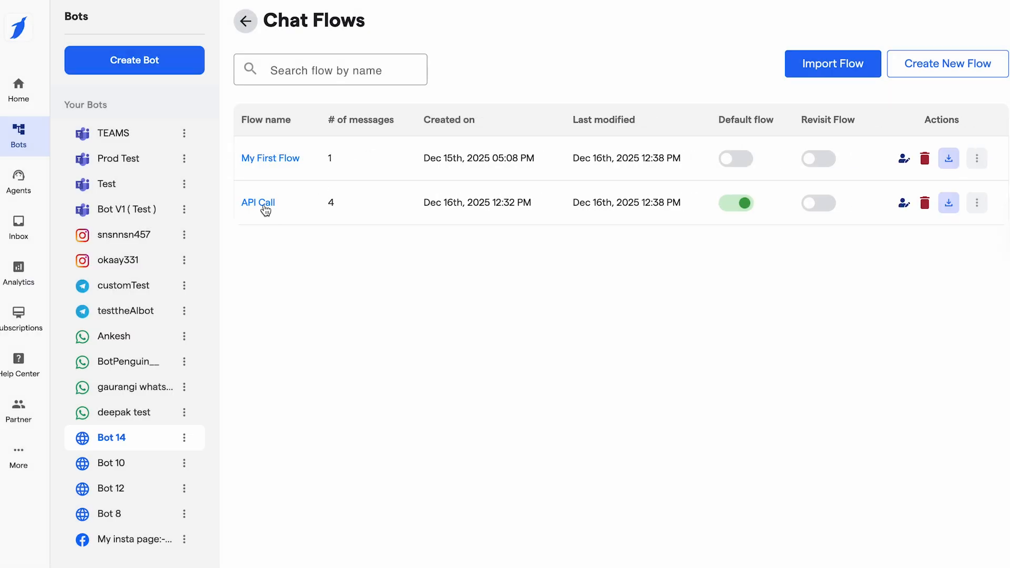
{"action": "left_click", "coordinate": [268, 163]}
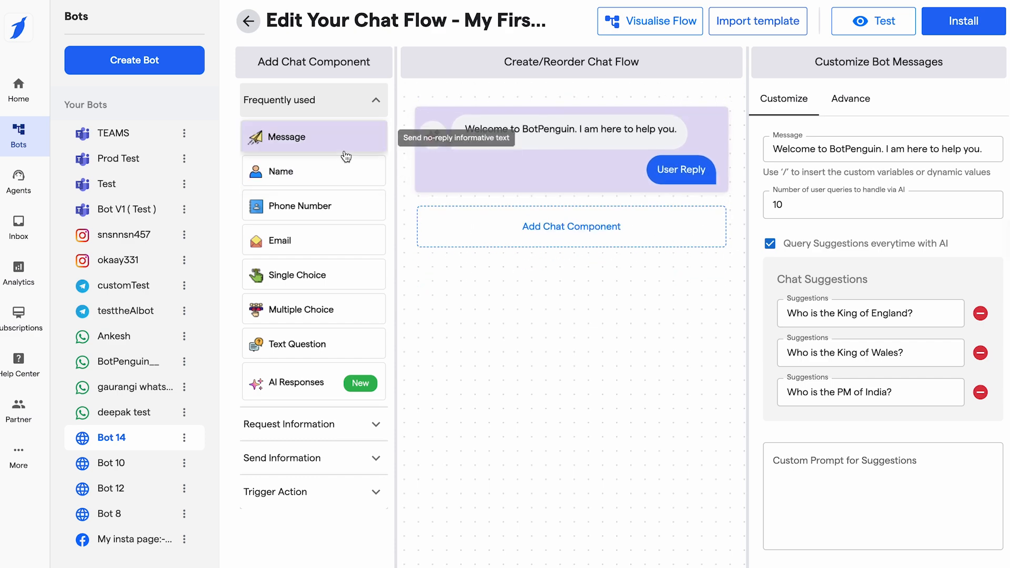
Add a Message component, move it to the start of the flow, and delete the original AI response component
{"action": "left_click", "coordinate": [328, 148]}
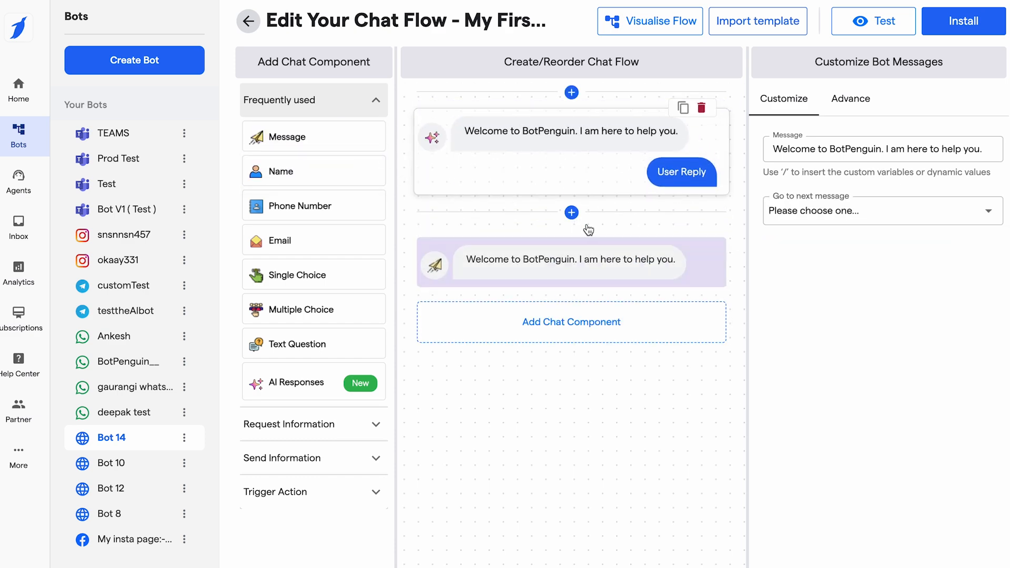
{"action": "left_click_drag", "start_coordinate": [587, 226], "coordinate": [567, 138]}
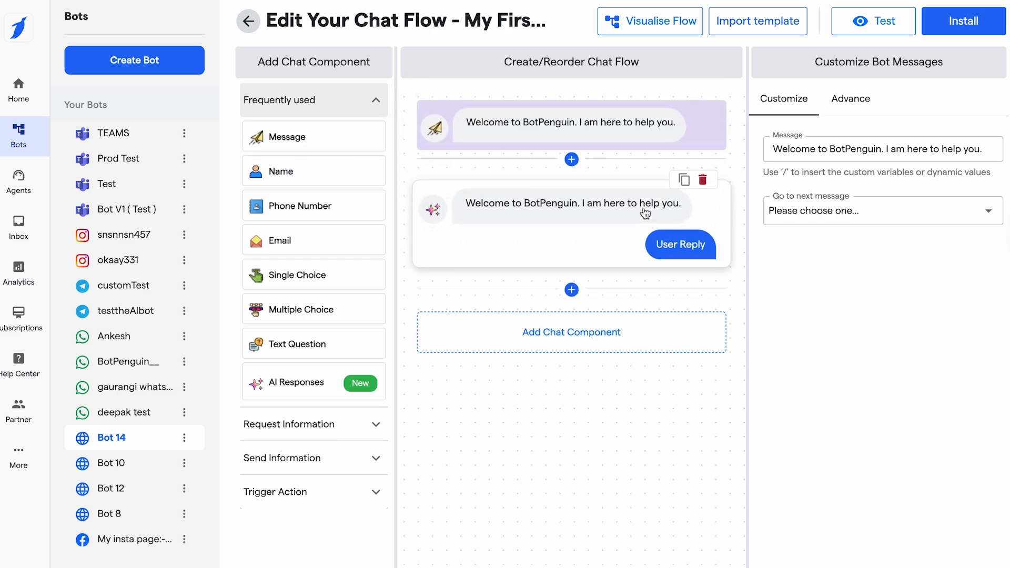
{"action": "left_click", "coordinate": [704, 181]}
{"action": "left_click", "coordinate": [668, 396]}
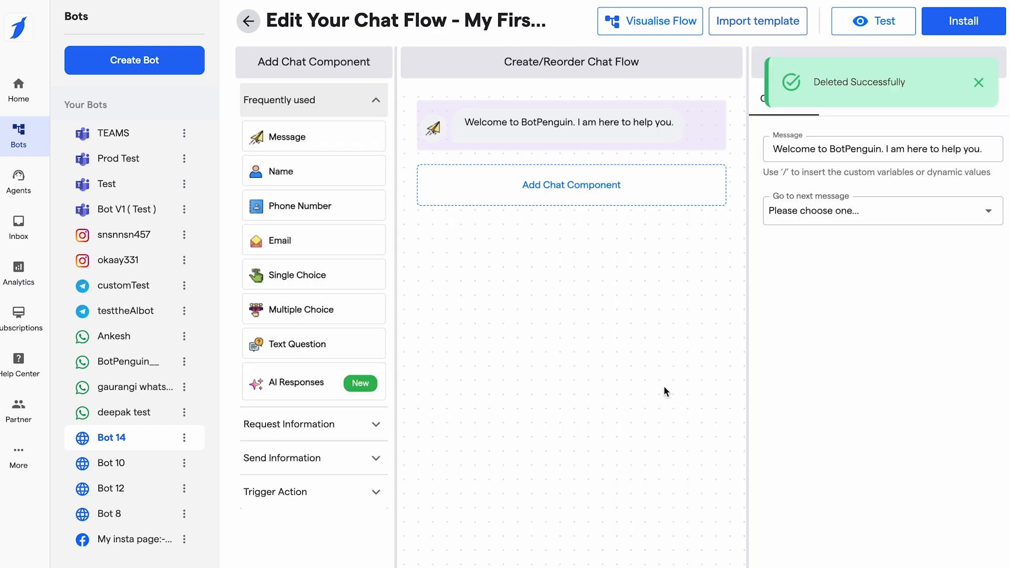
Add a Name component and a Phone Number component after the welcome message
{"action": "left_click", "coordinate": [309, 178]}
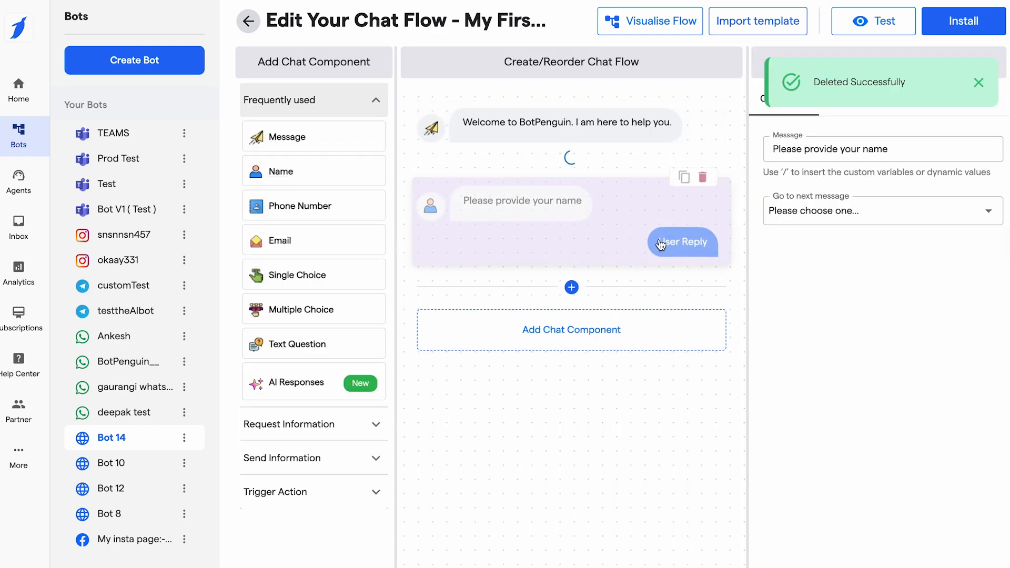
{"action": "left_click", "coordinate": [323, 207]}
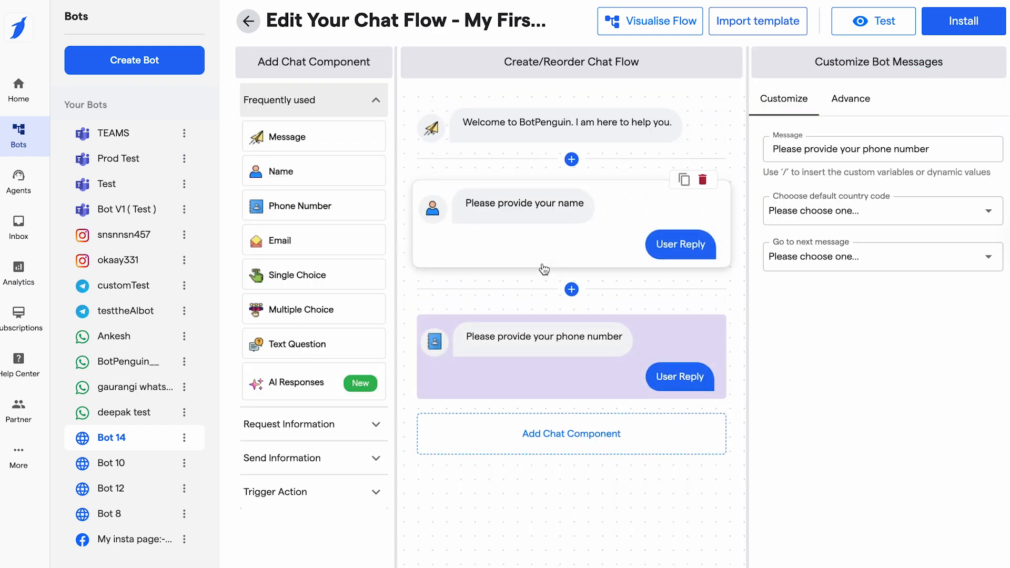
{"action": "left_click", "coordinate": [542, 213]}
Route the welcome message to "Please provide your name" and the name question to "Please provide your phone number"
{"action": "left_click", "coordinate": [624, 134]}
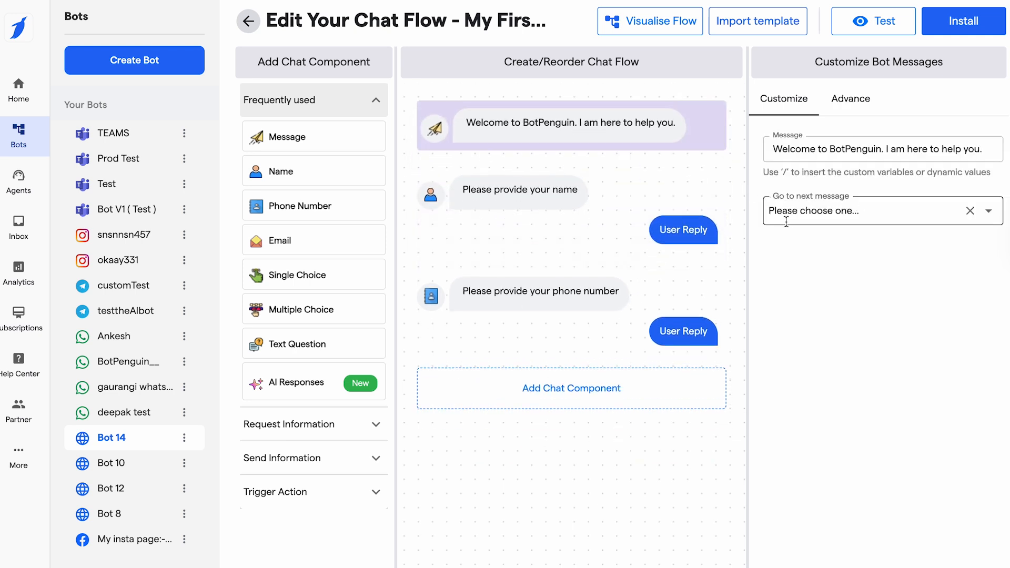
{"action": "left_click", "coordinate": [831, 211]}
{"action": "left_click", "coordinate": [813, 242]}
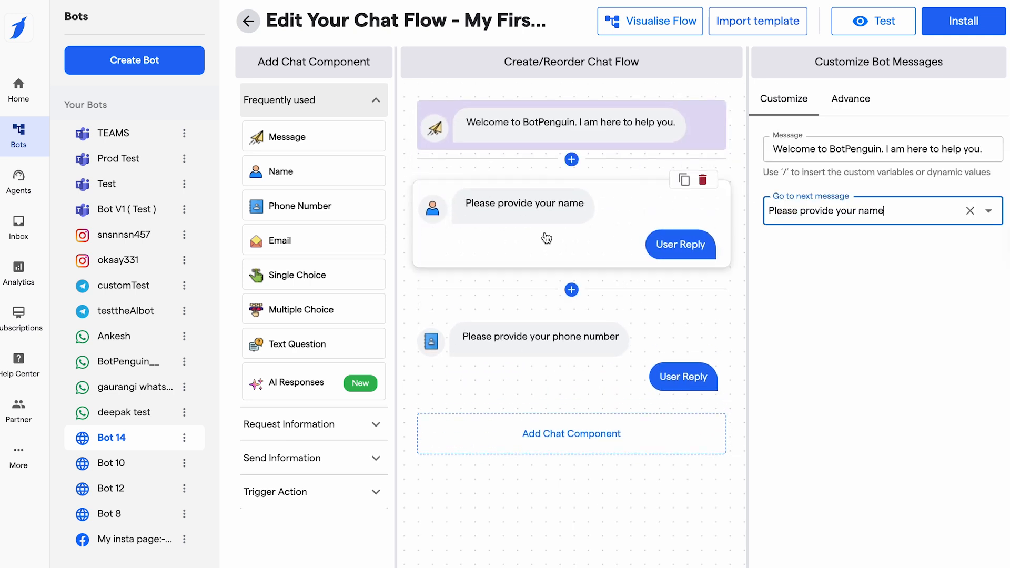
{"action": "left_click", "coordinate": [547, 239]}
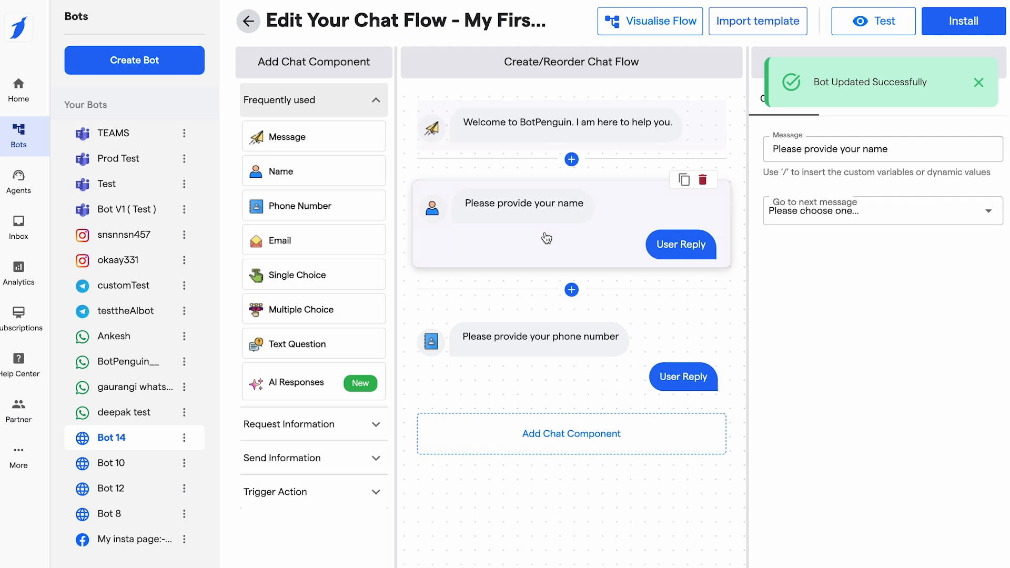
{"action": "left_click", "coordinate": [826, 211]}
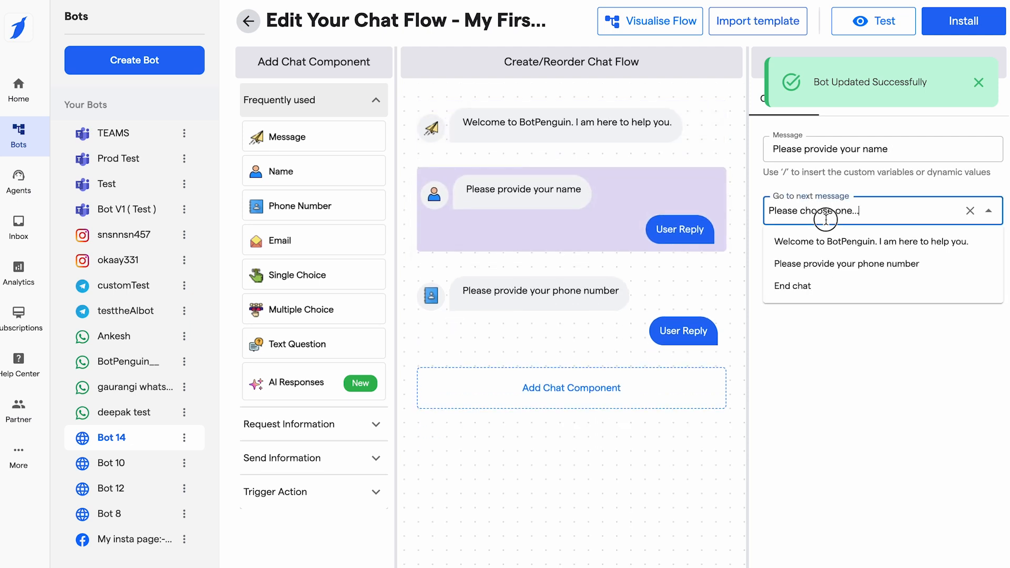
{"action": "left_click", "coordinate": [829, 264]}
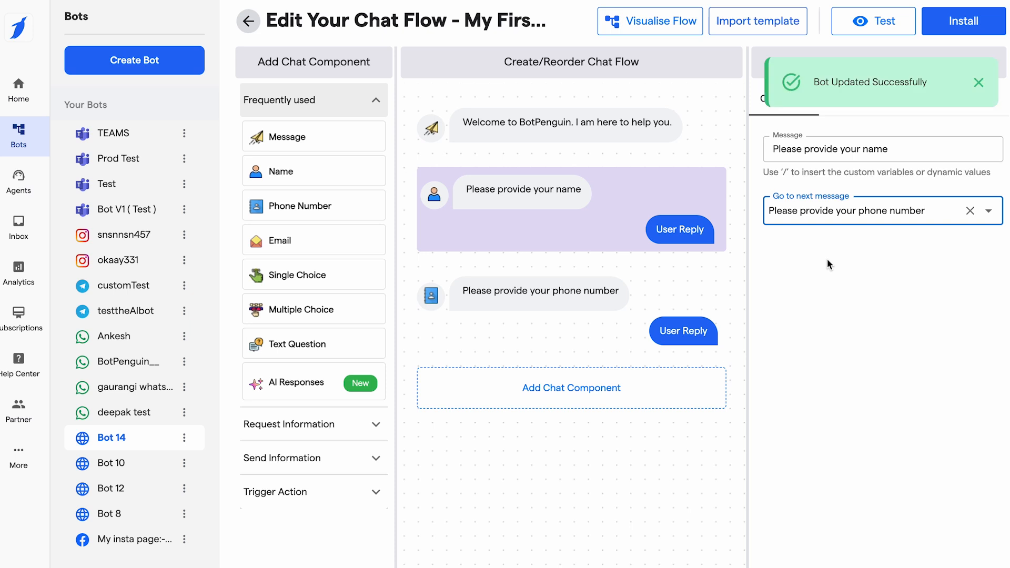
Add an API component from the Request Information group after the phone number question
{"action": "left_click", "coordinate": [591, 315]}
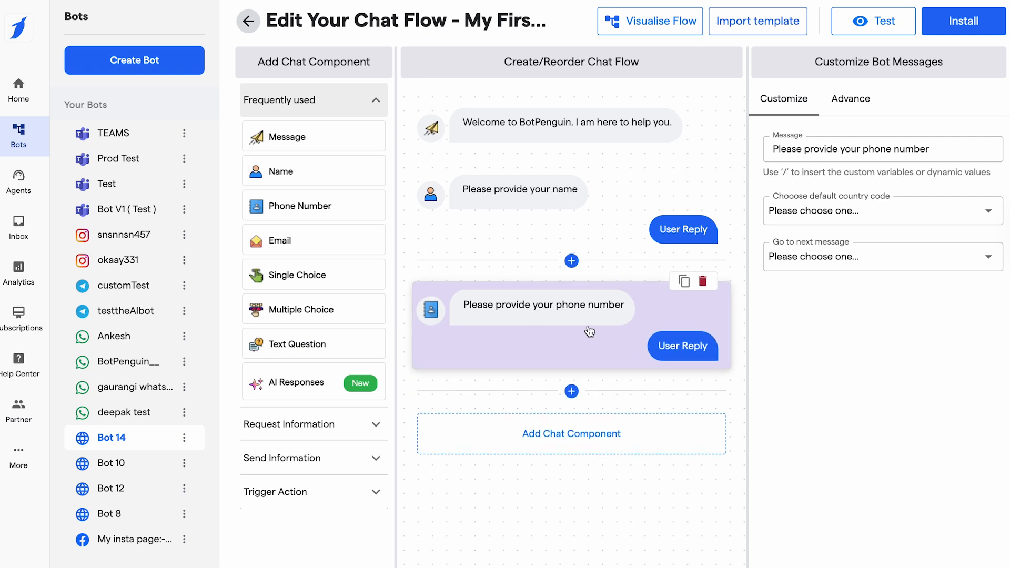
{"action": "left_click", "coordinate": [316, 437]}
{"action": "scroll", "coordinate": [316, 421], "scroll_direction": "down", "scroll_amount": 3}
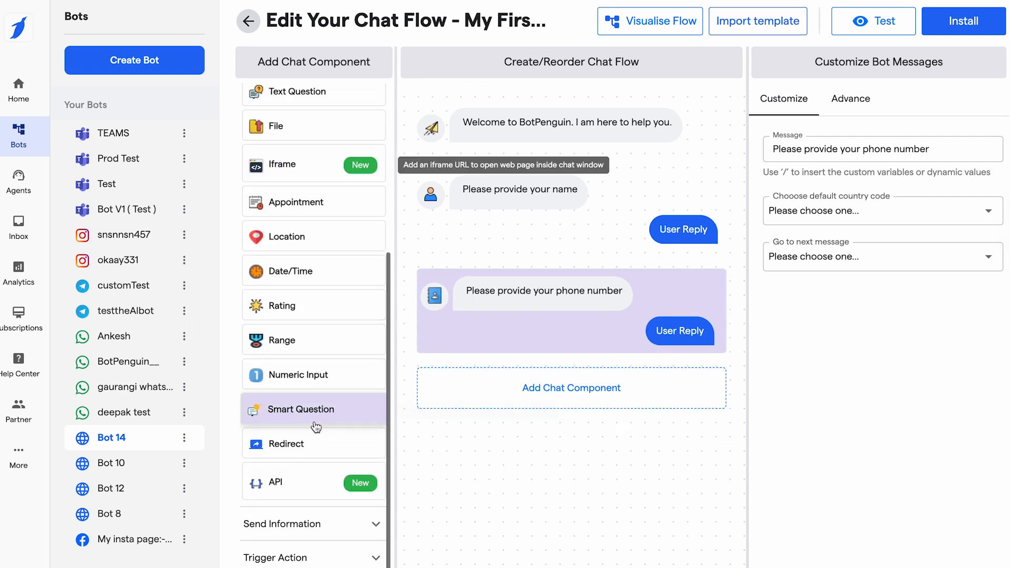
{"action": "left_click", "coordinate": [299, 485]}
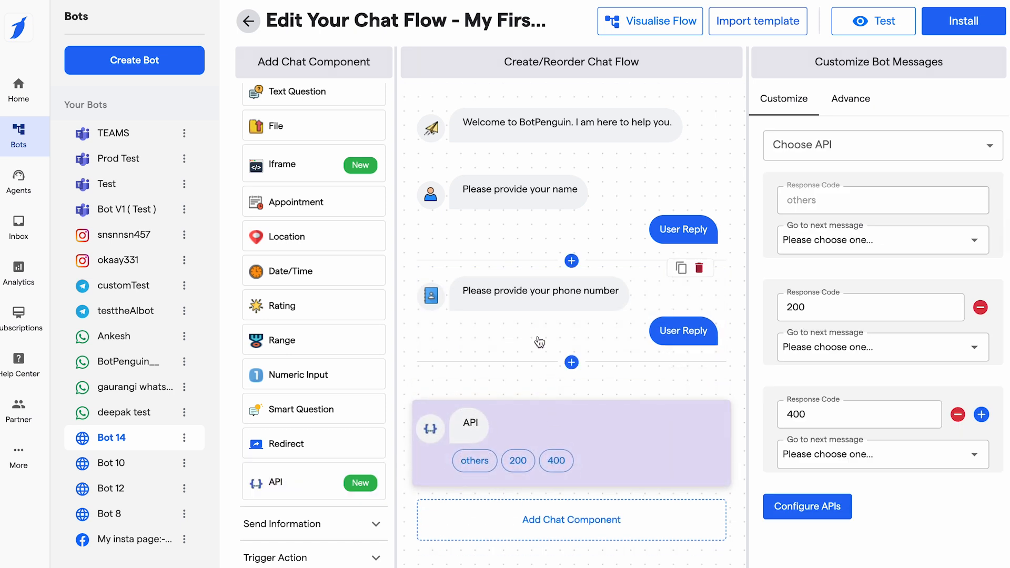
Choose the saved API named "test" for the new API component
{"action": "left_click", "coordinate": [553, 420]}
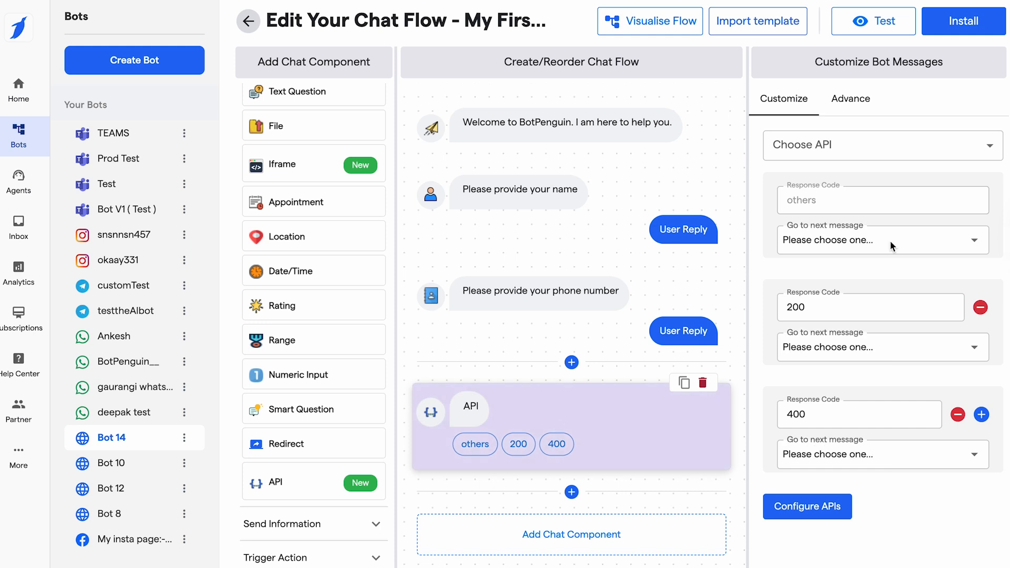
{"action": "left_click", "coordinate": [818, 149]}
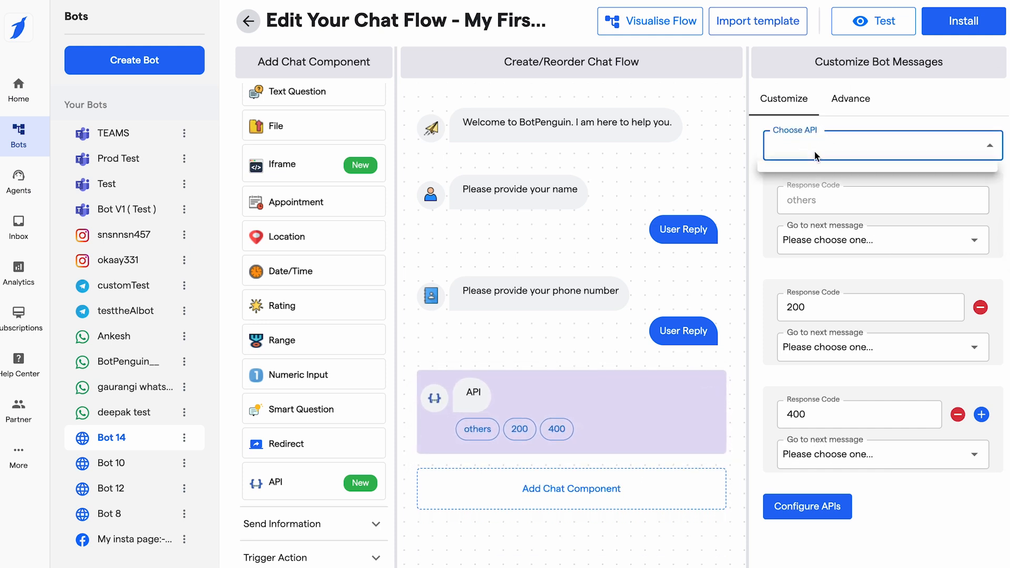
{"action": "scroll", "coordinate": [816, 210], "scroll_direction": "down", "scroll_amount": 3}
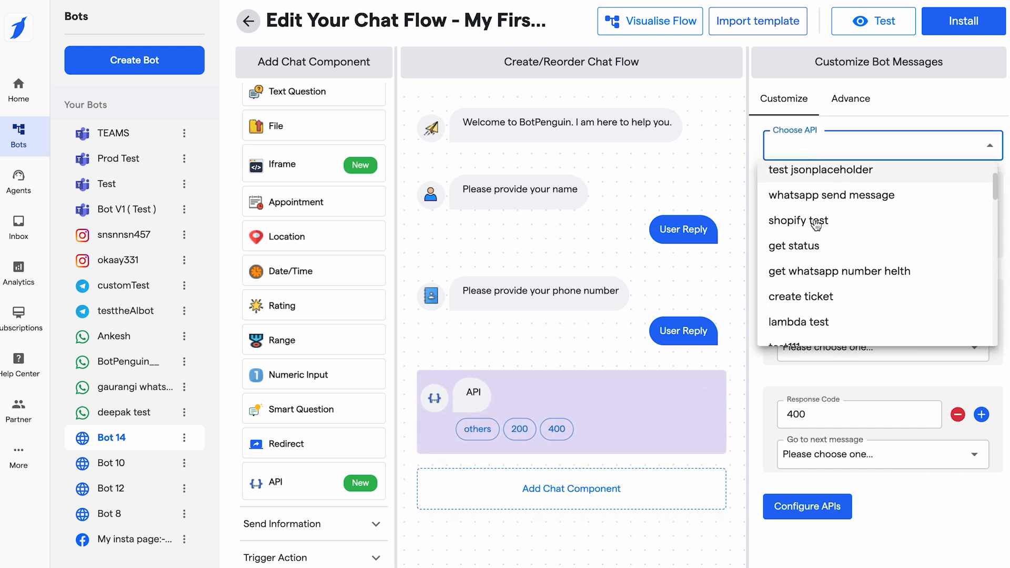
{"action": "scroll", "coordinate": [816, 226], "scroll_direction": "up", "scroll_amount": 3}
{"action": "scroll", "coordinate": [816, 226], "scroll_direction": "down", "scroll_amount": 10}
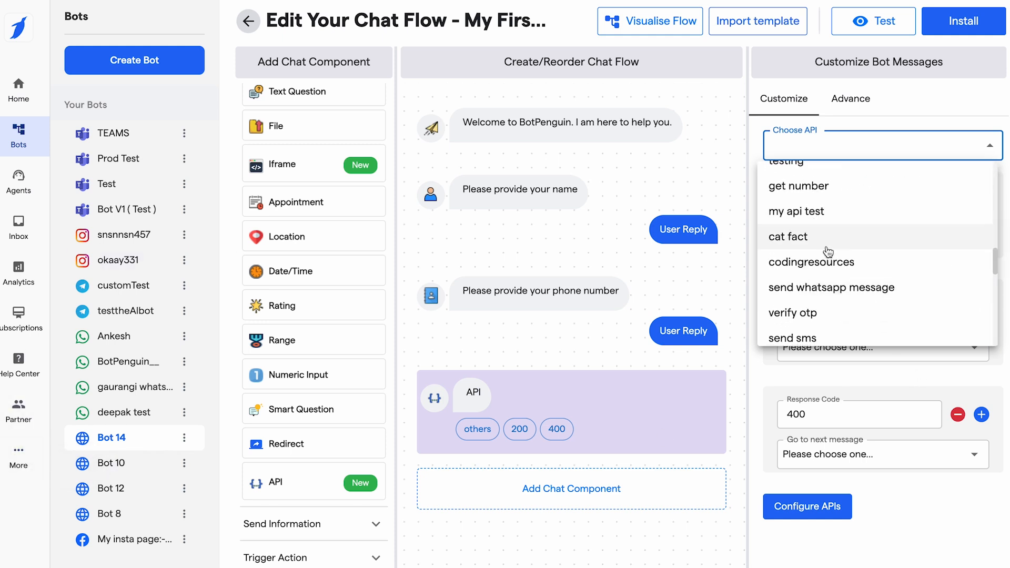
{"action": "scroll", "coordinate": [827, 252], "scroll_direction": "down", "scroll_amount": 2}
{"action": "scroll", "coordinate": [827, 252], "scroll_direction": "up", "scroll_amount": 8}
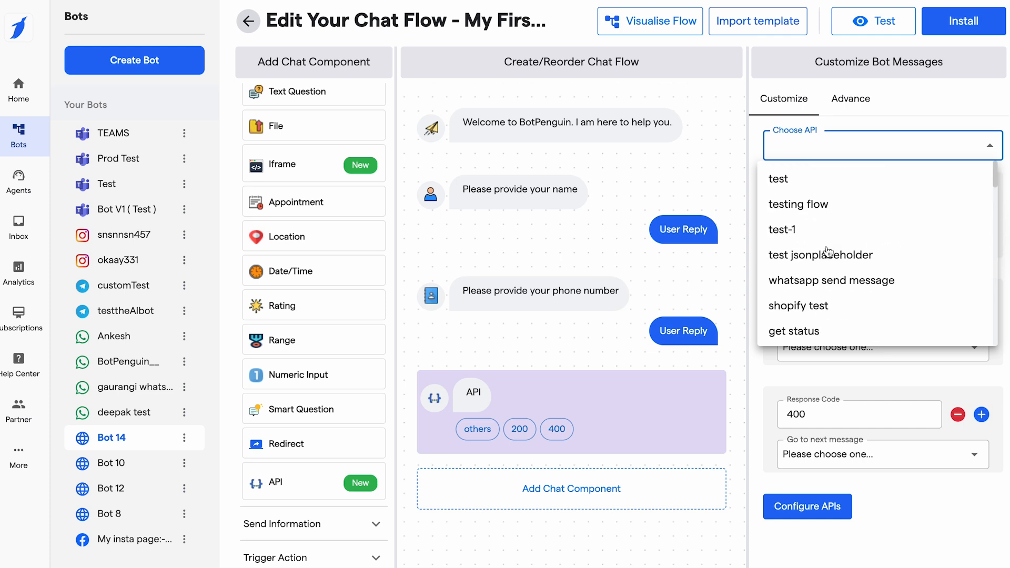
{"action": "left_click", "coordinate": [783, 180]}
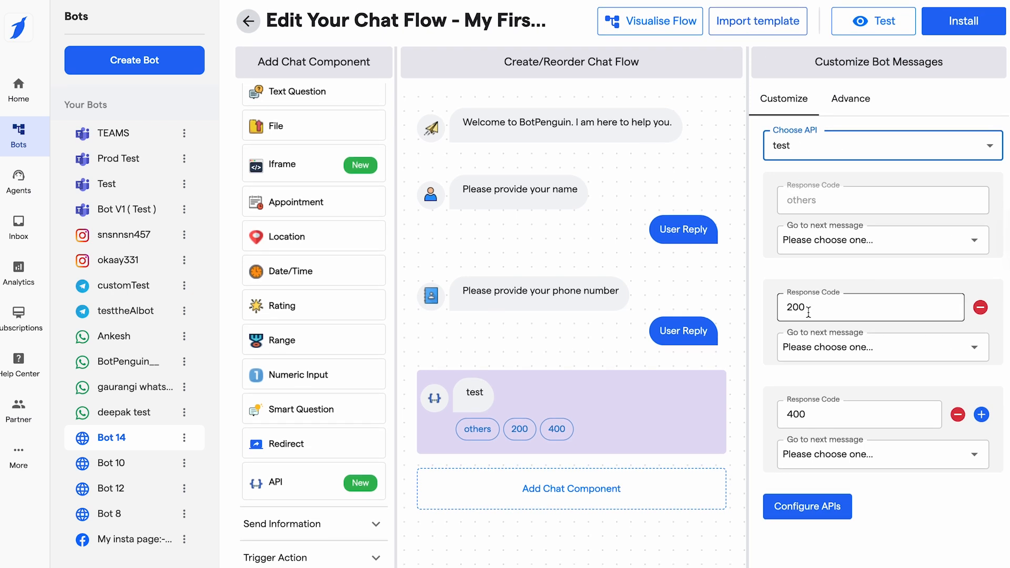
Add three Message components below the API component for its response outcomes
{"action": "left_click", "coordinate": [823, 348]}
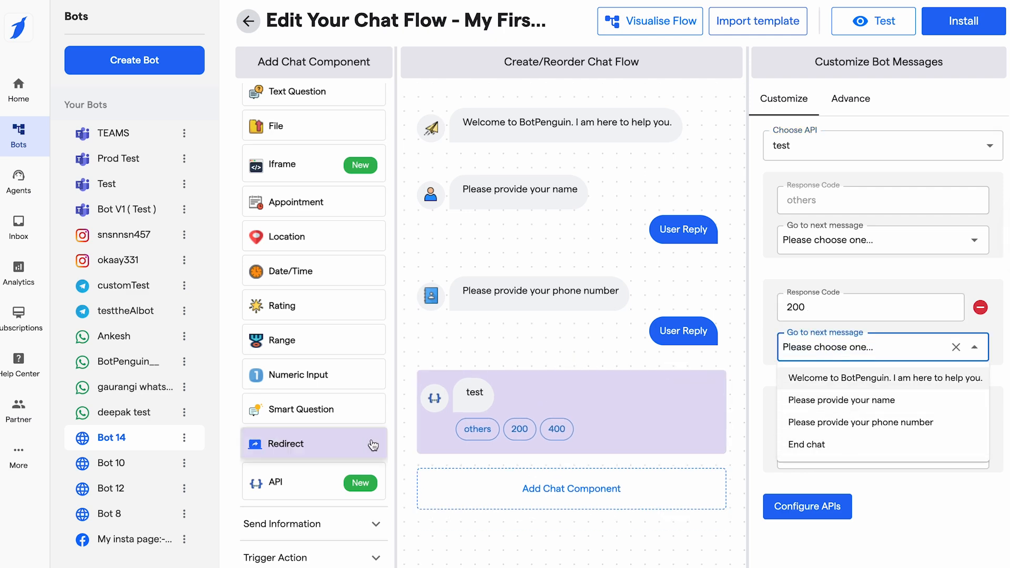
{"action": "scroll", "coordinate": [305, 237], "scroll_direction": "up", "scroll_amount": 5}
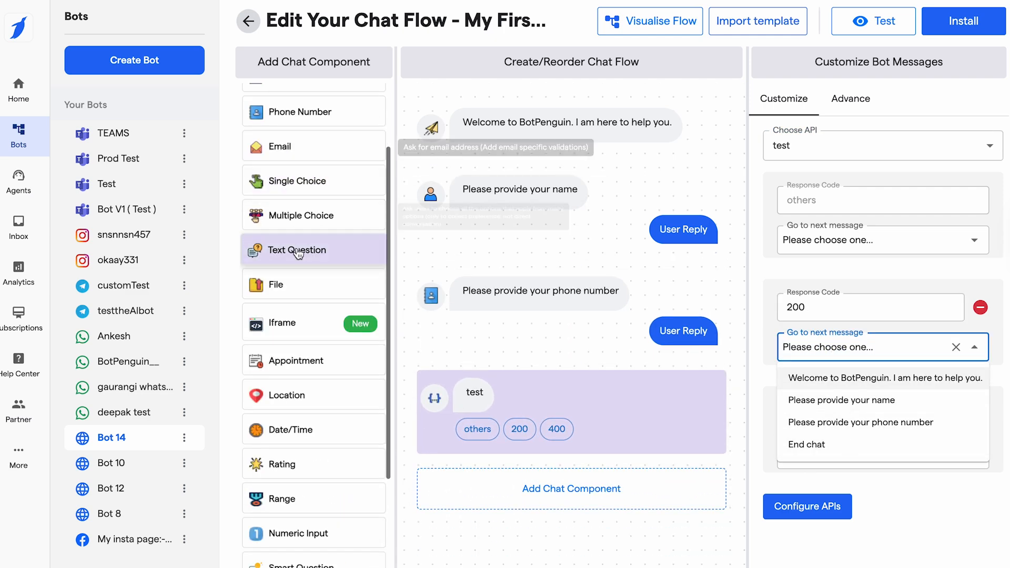
{"action": "left_click", "coordinate": [315, 101]}
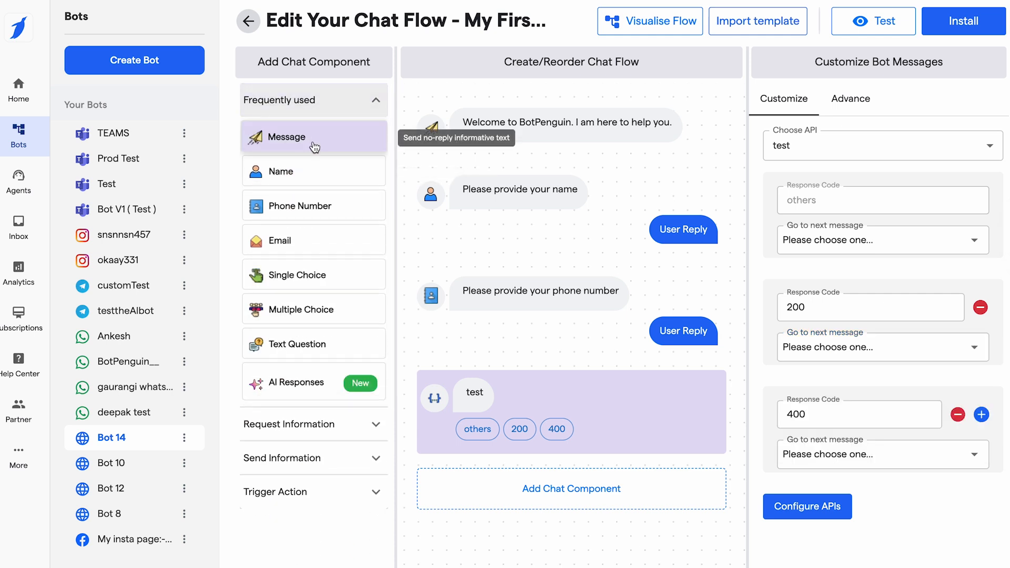
{"action": "left_click", "coordinate": [311, 139]}
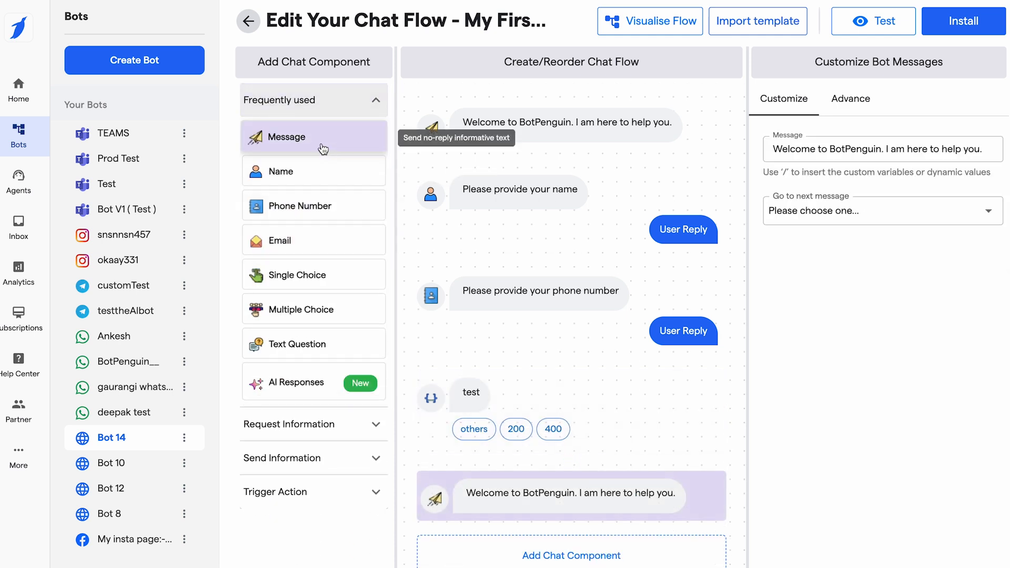
{"action": "left_click", "coordinate": [322, 146]}
{"action": "left_click", "coordinate": [322, 138]}
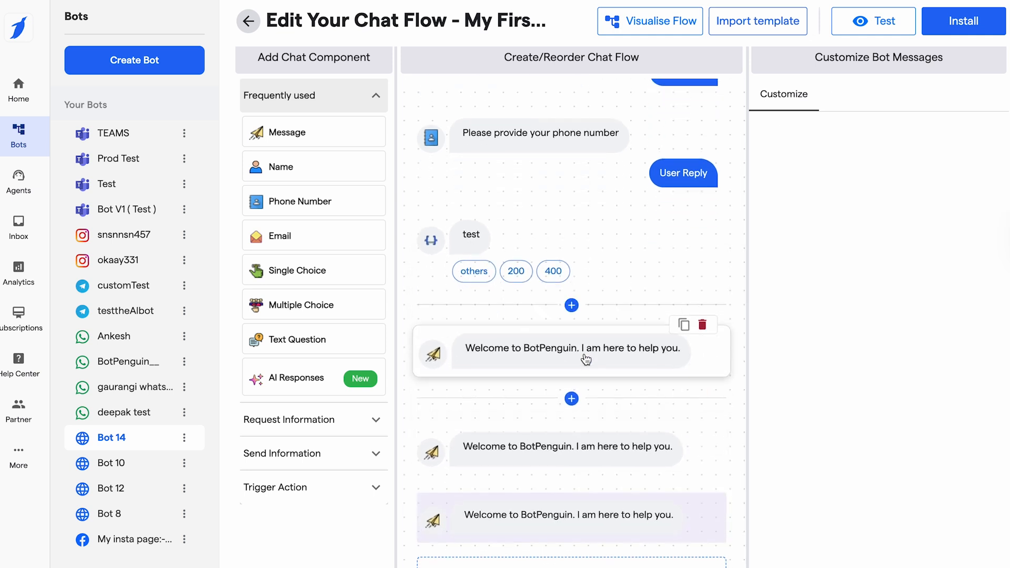
Replace the text of the first message below the API component with "fail"
{"action": "left_click", "coordinate": [584, 350]}
{"action": "triple_click", "coordinate": [884, 144]}
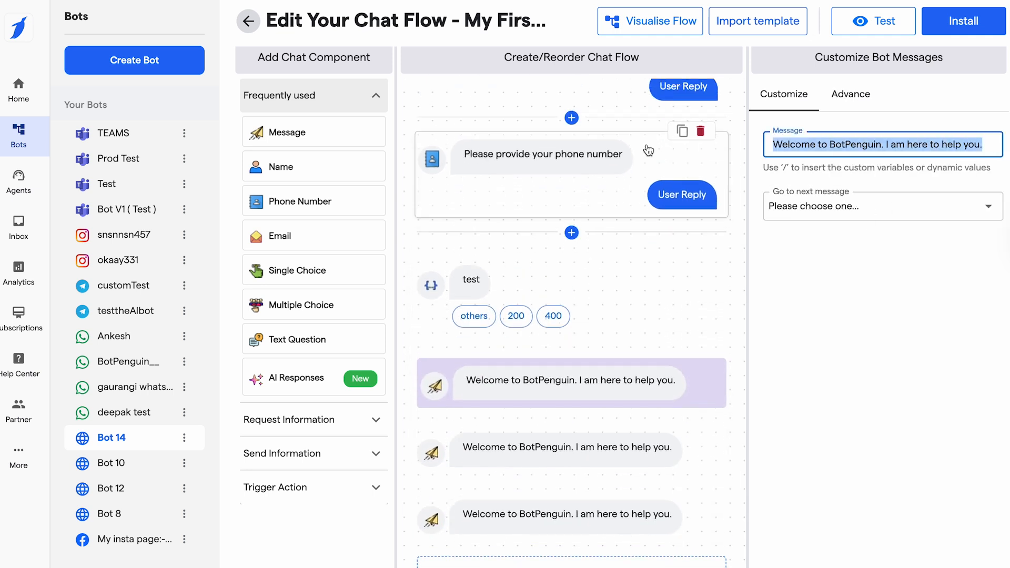
{"action": "key", "text": "BackSpace"}
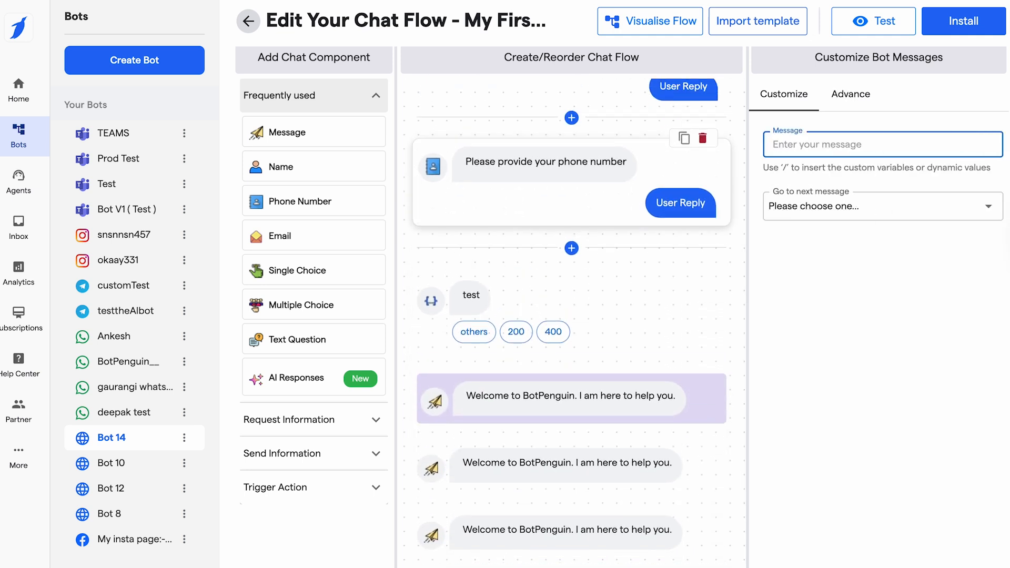
{"action": "type", "text": "fail"}
Replace the text of the message after "fail" with "Successful"
{"action": "scroll", "coordinate": [572, 316], "scroll_direction": "down", "scroll_amount": 3}
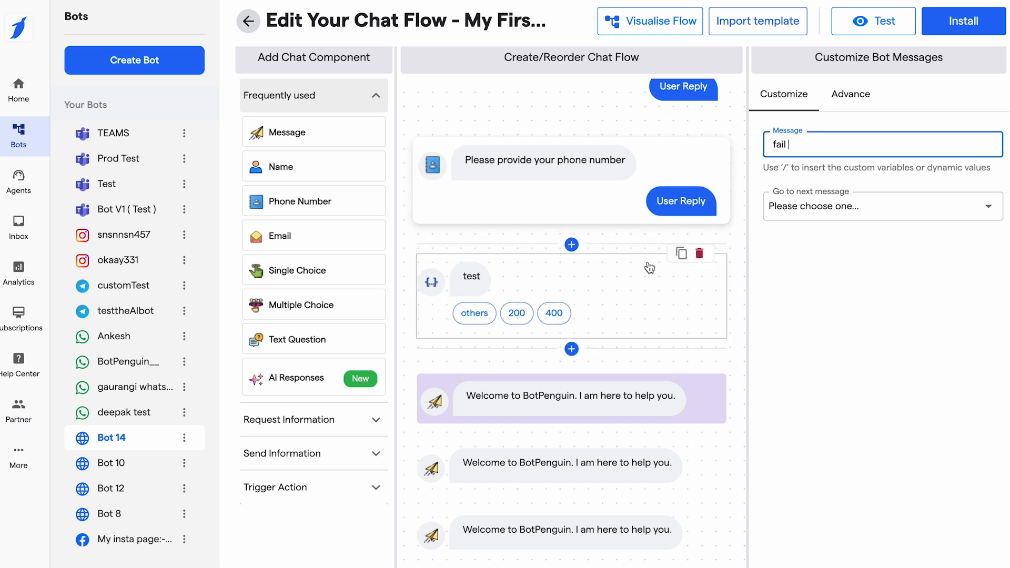
{"action": "left_click", "coordinate": [553, 388]}
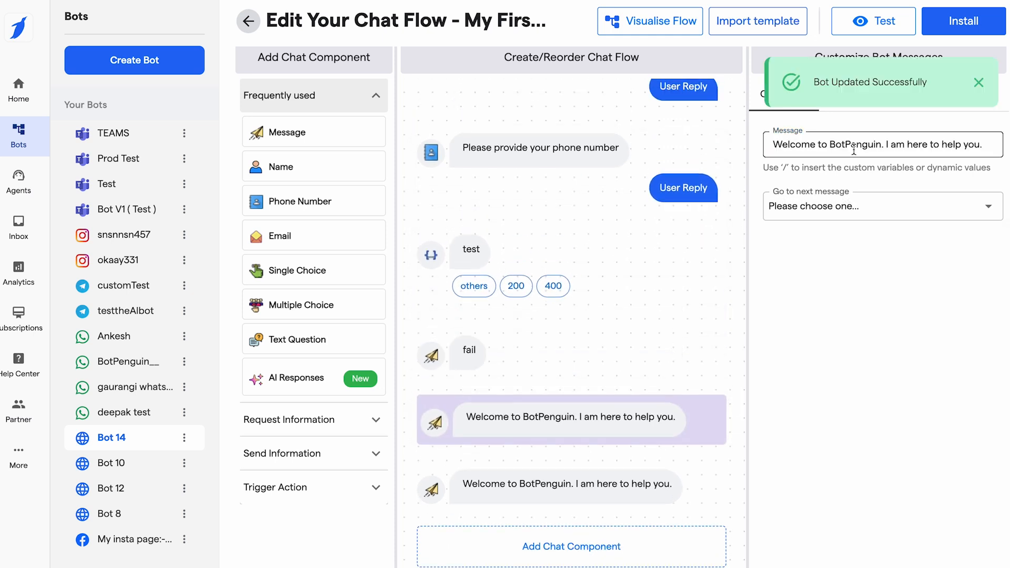
{"action": "double_click", "coordinate": [854, 146]}
{"action": "triple_click", "coordinate": [854, 147]}
{"action": "key", "text": "BackSpace"}
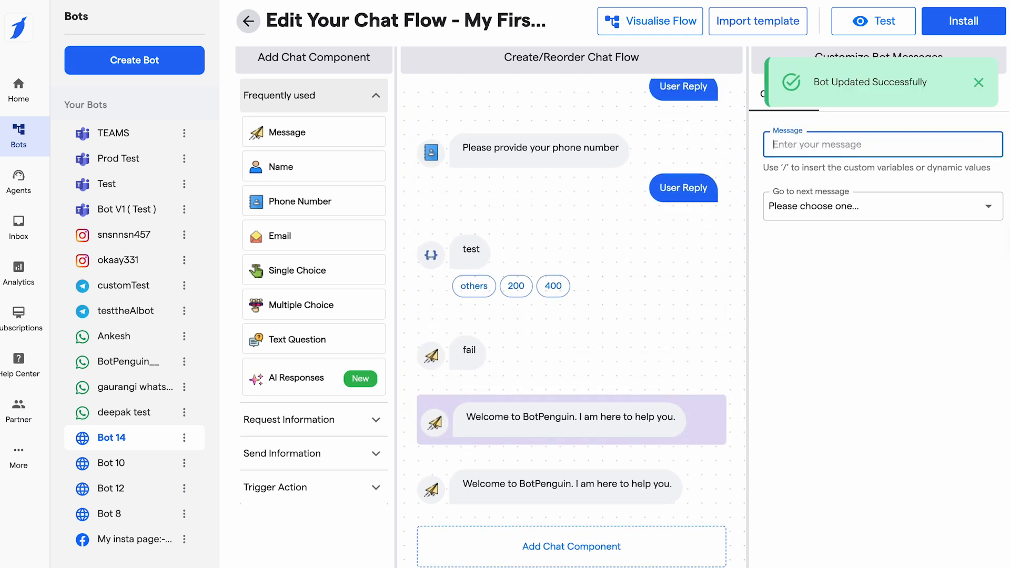
{"action": "type", "text": "Successful"}
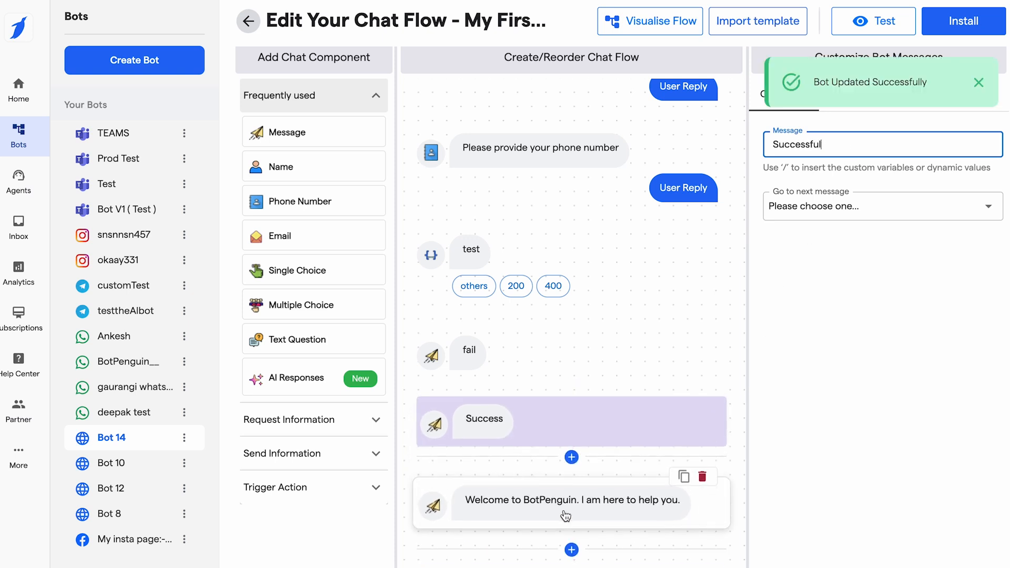
Replace the text of the last message in the flow, below "Successful", with "other"
{"action": "left_click", "coordinate": [568, 515]}
{"action": "key", "text": "ctrl+a"}
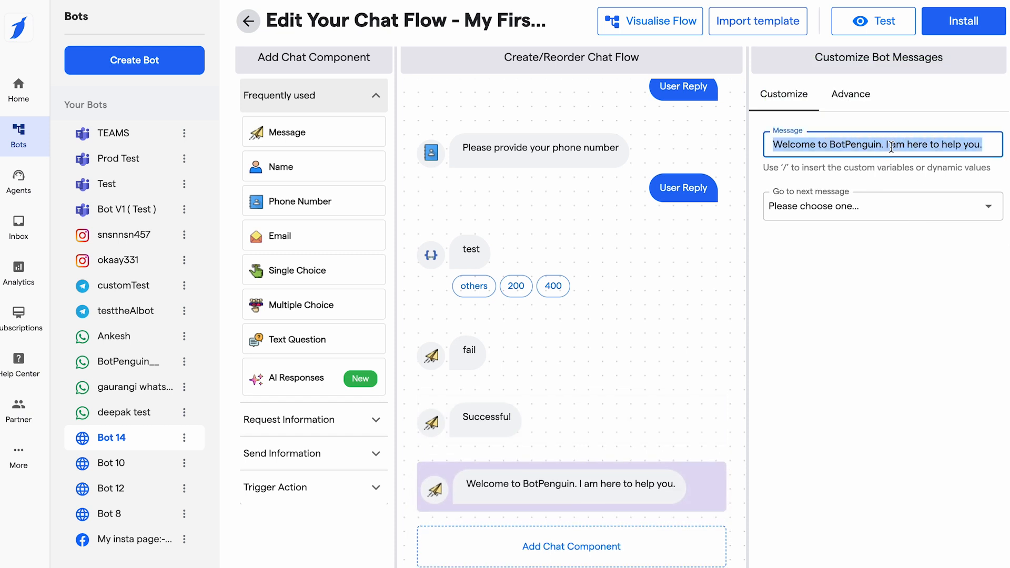
{"action": "key", "text": "BackSpace"}
{"action": "type", "text": "Ther"}
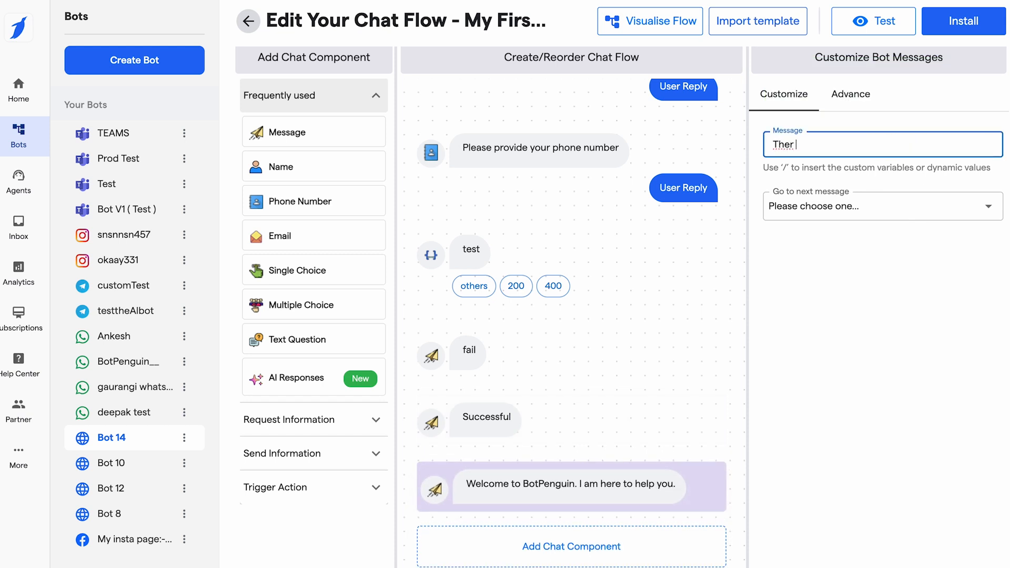
{"action": "key", "text": "BackSpace"}
{"action": "key", "text": "BackSpace"}
{"action": "key", "text": "BackSpace"}
{"action": "type", "text": "o"}
Set the phone number question to go to the "test" API component as its next message
{"action": "mouse_move", "coordinate": [575, 283]}
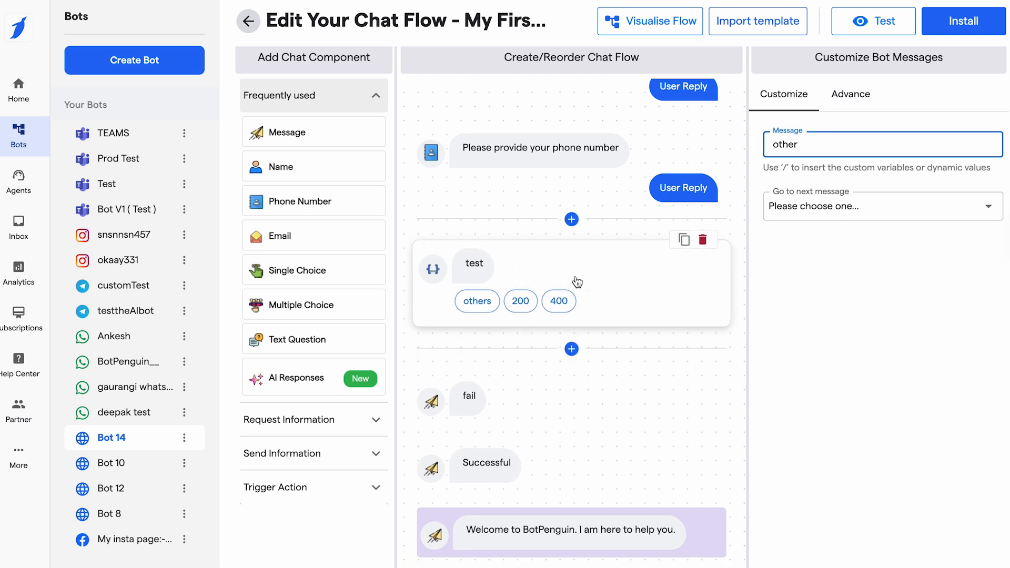
{"action": "left_click", "coordinate": [545, 177]}
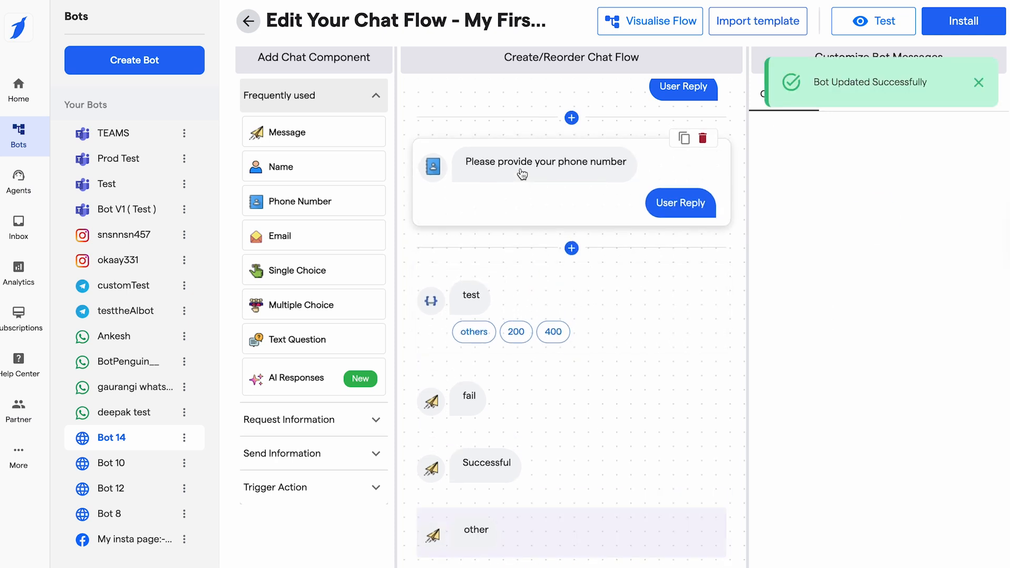
{"action": "left_click", "coordinate": [807, 253]}
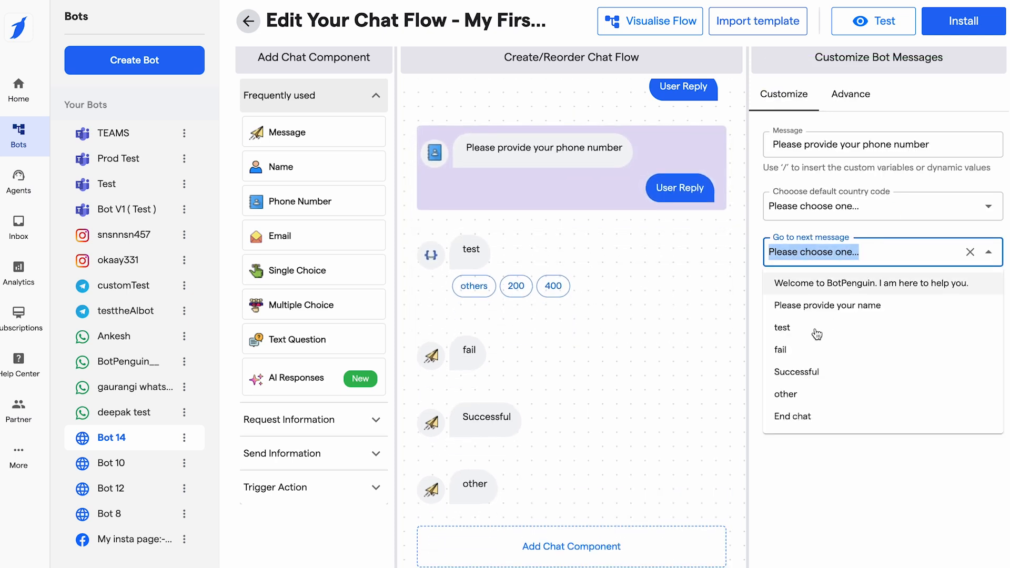
{"action": "left_click", "coordinate": [792, 331]}
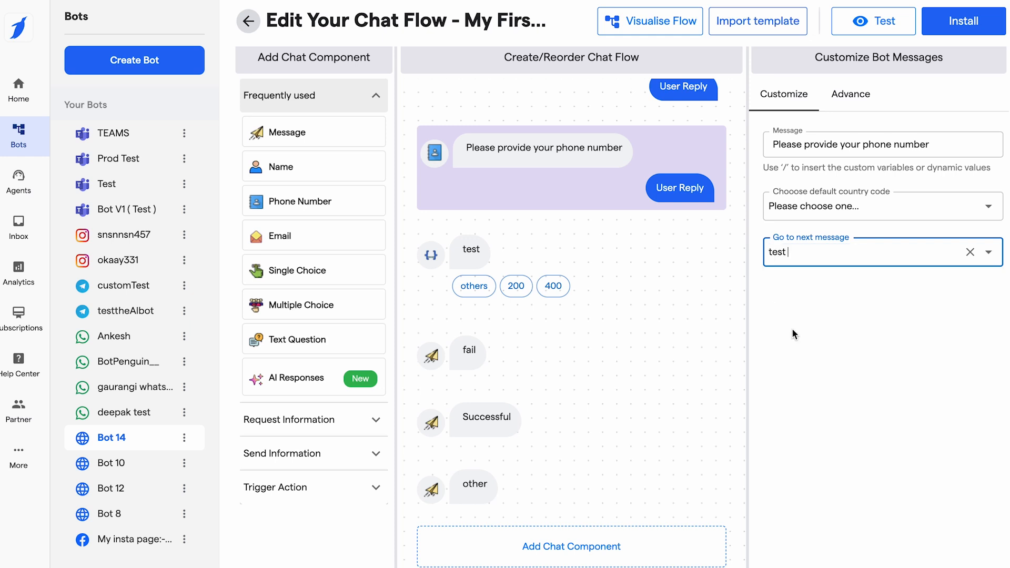
Route response code 200 of the "test" API component to the "Successful" message
{"action": "left_click", "coordinate": [506, 279]}
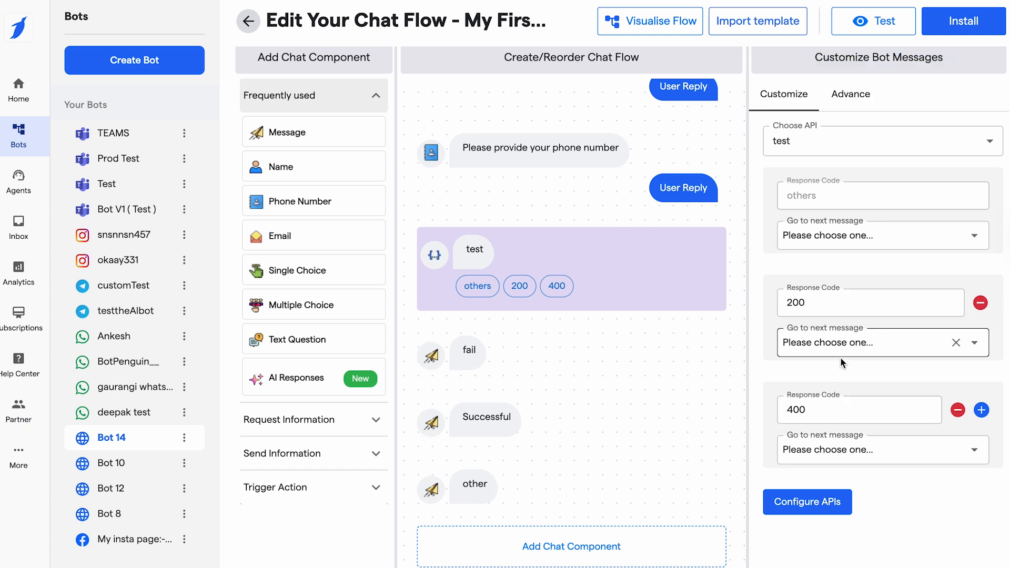
{"action": "left_click", "coordinate": [825, 341]}
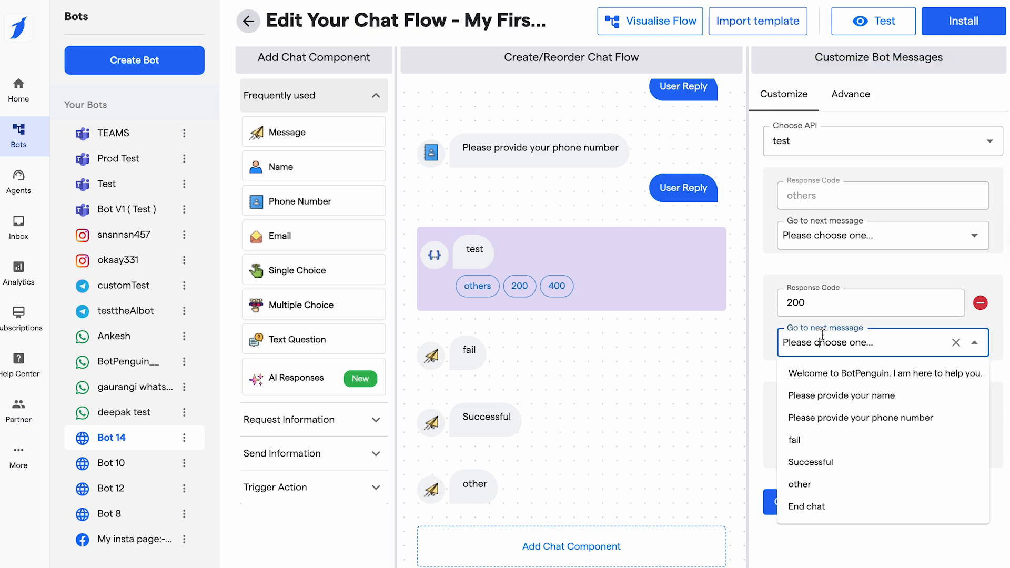
{"action": "left_click", "coordinate": [830, 465]}
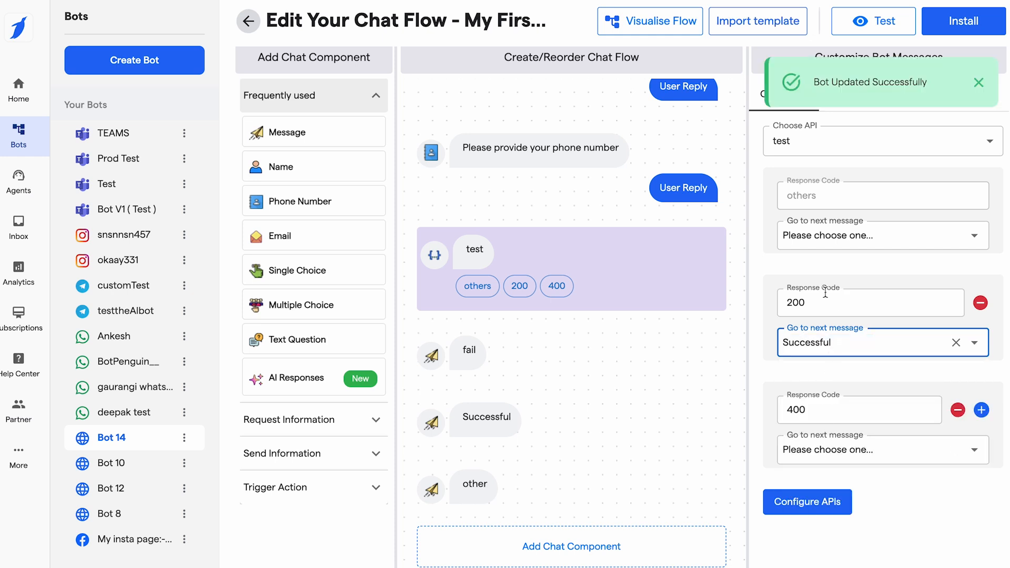
Route the API component's "others" response to the "other" message and response code 400 to the "fail" message
{"action": "left_click", "coordinate": [827, 235]}
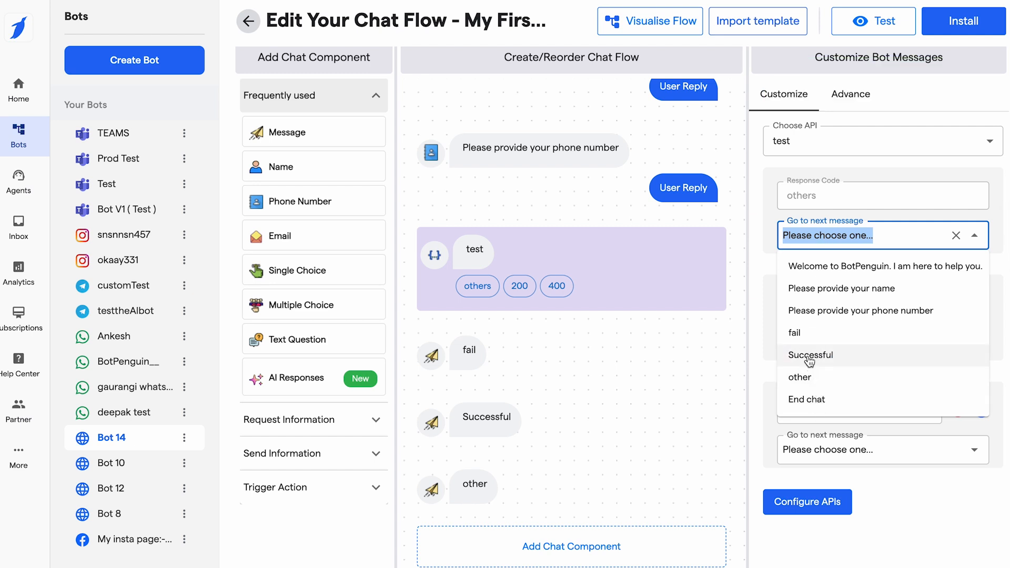
{"action": "left_click", "coordinate": [810, 378]}
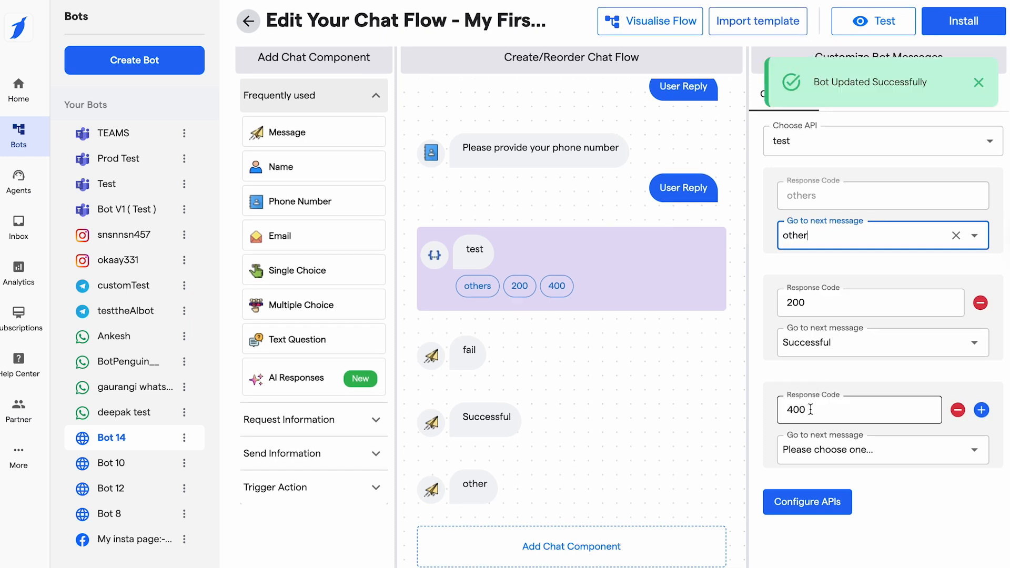
{"action": "left_click", "coordinate": [824, 450]}
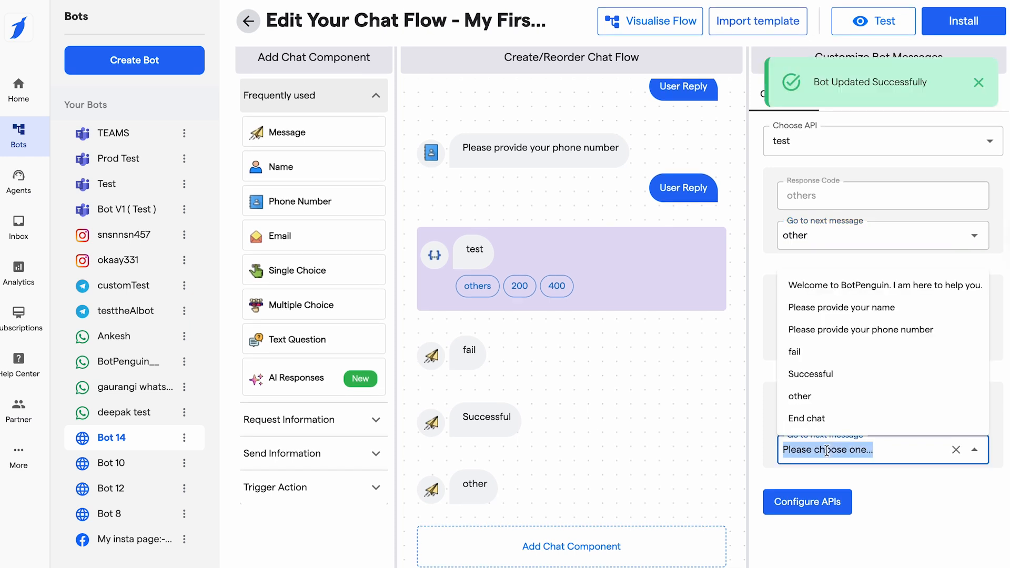
{"action": "left_click", "coordinate": [806, 351]}
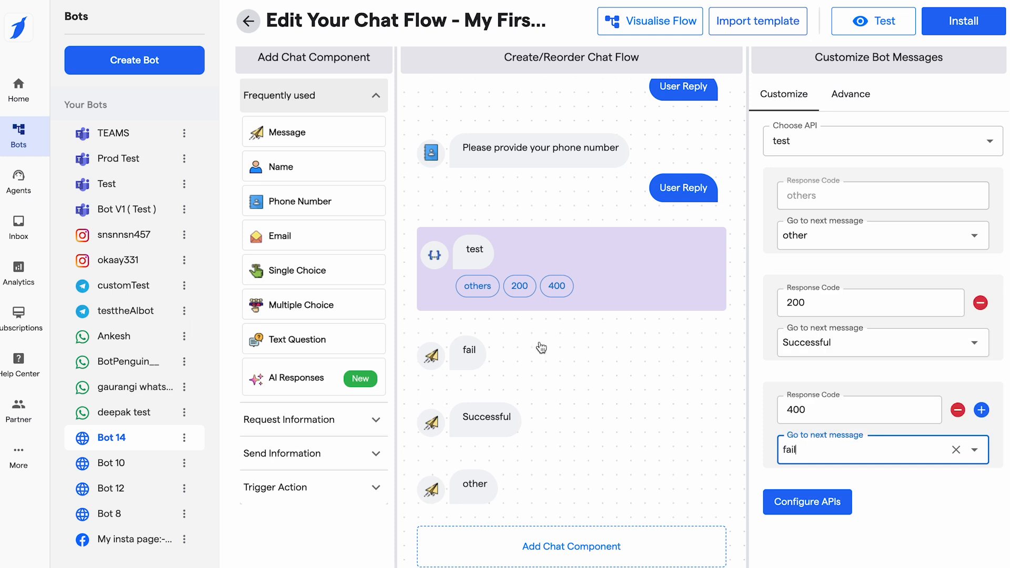